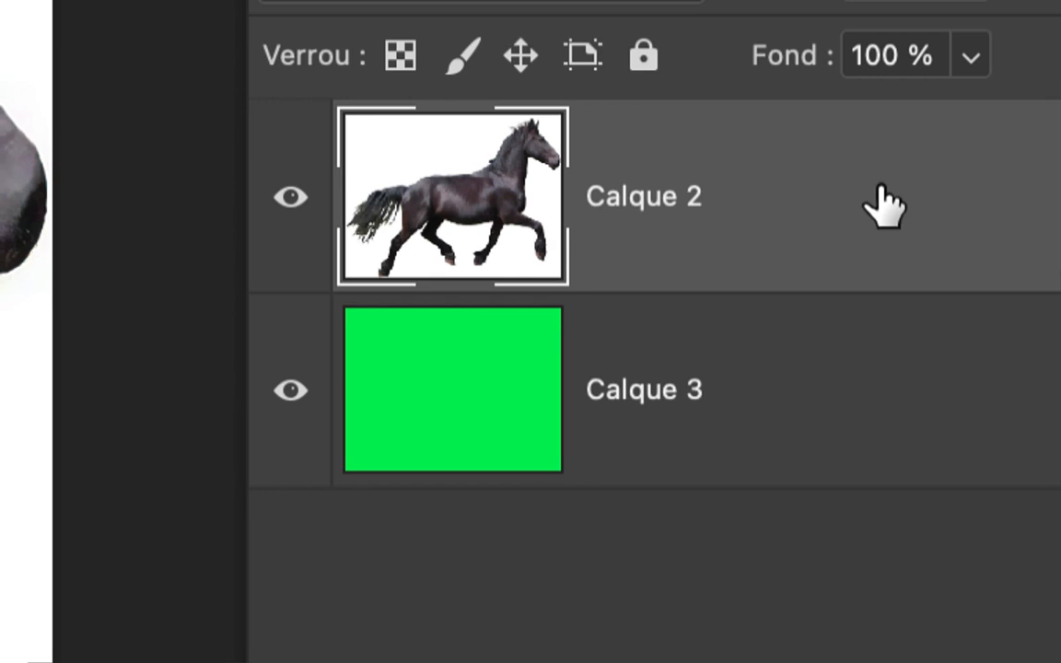
{"action": "double_click", "coordinate": [881, 187]}
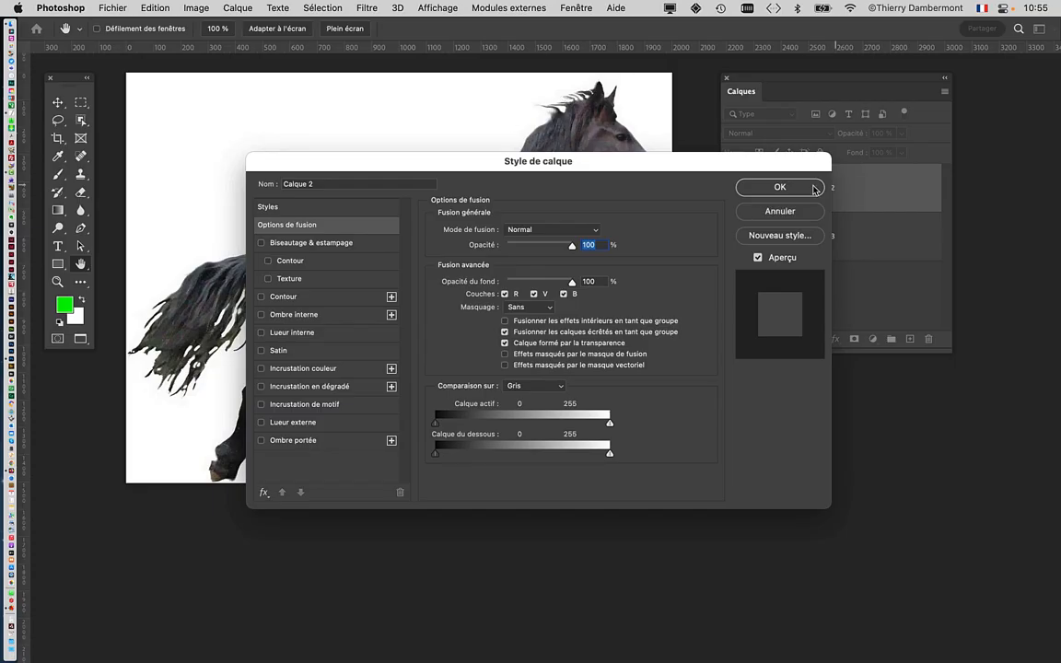
{"action": "left_click_drag", "start_coordinate": [452, 167], "coordinate": [349, 117]}
{"action": "left_click", "coordinate": [650, 161]}
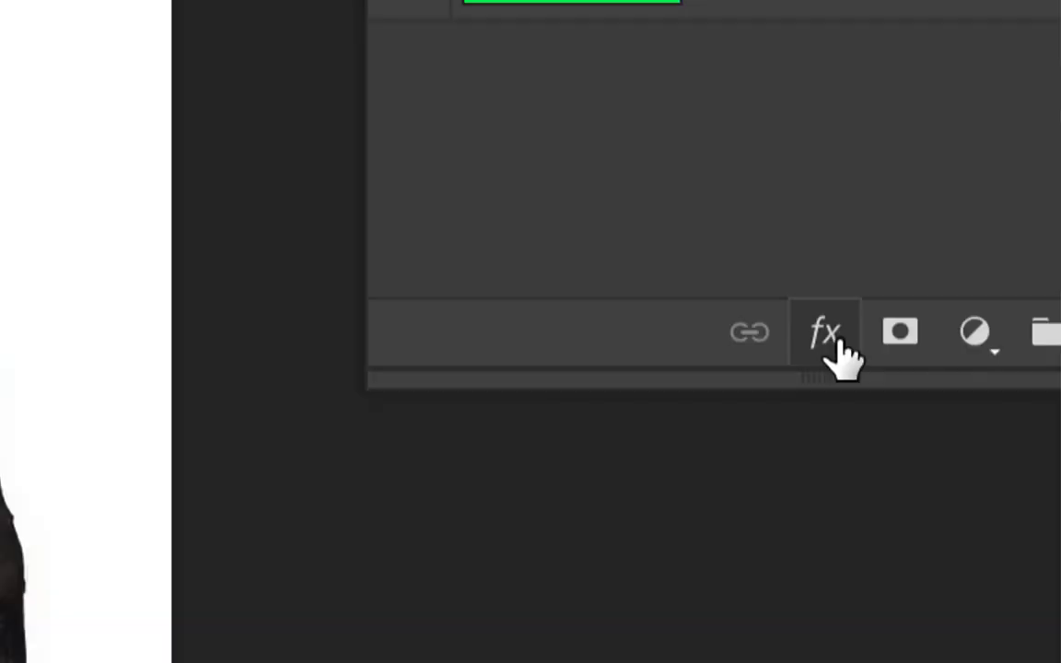
Open the blending options of Calque 2 and lower the active layer's white Blend If slider to 246 on Gris.
{"action": "left_click", "coordinate": [838, 350]}
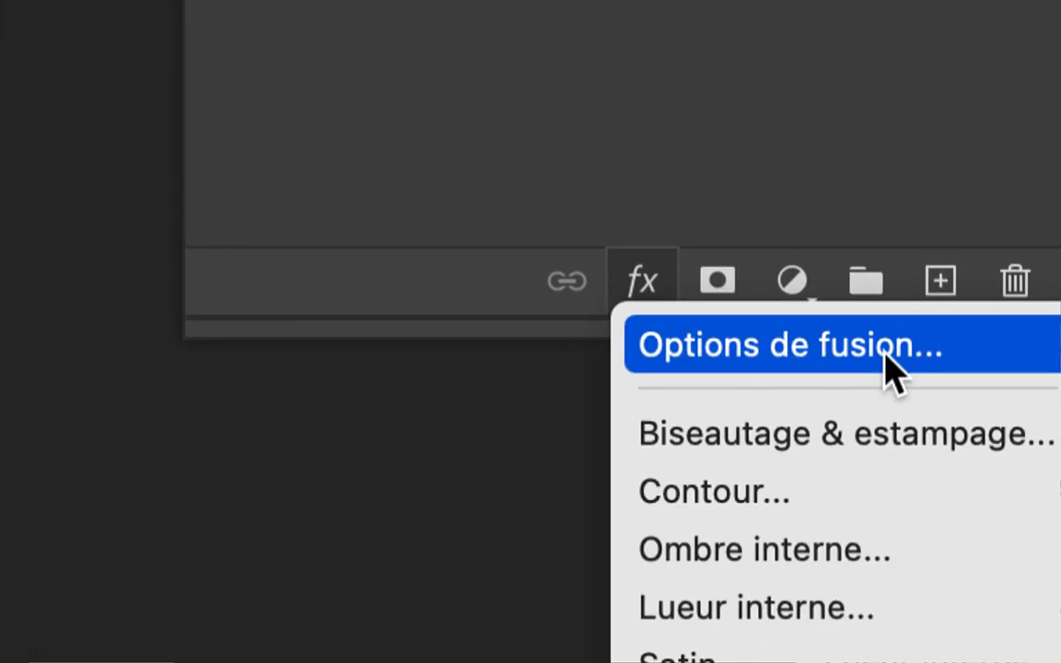
{"action": "left_click", "coordinate": [892, 369]}
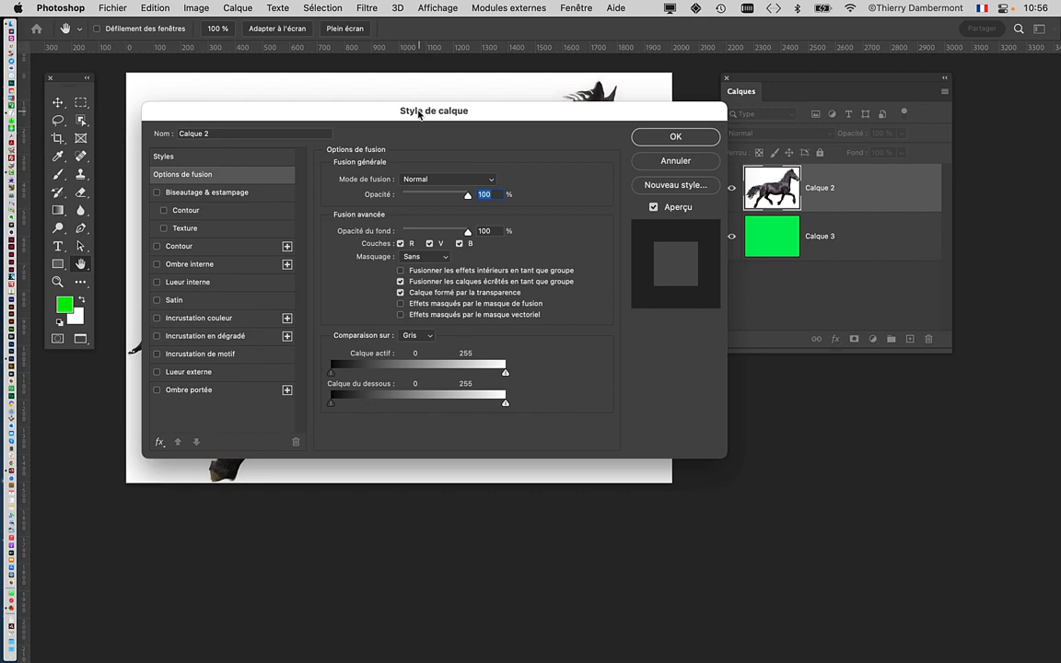
{"action": "left_click_drag", "start_coordinate": [419, 113], "coordinate": [756, 62]}
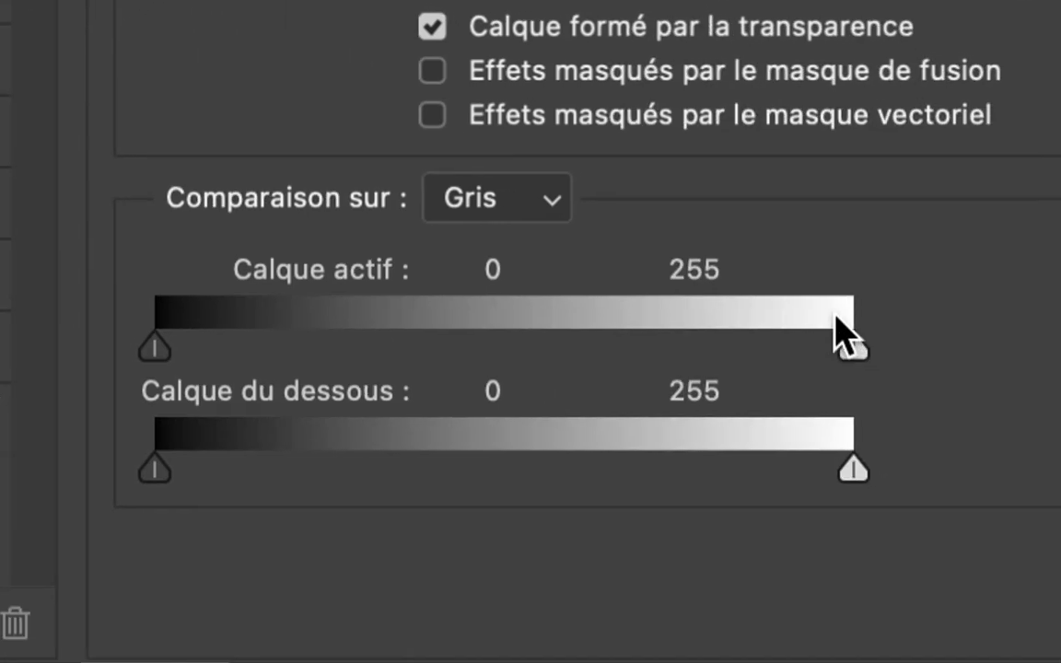
{"action": "mouse_move", "coordinate": [848, 343]}
{"action": "left_mouse_down"}
{"action": "mouse_move", "coordinate": [827, 318]}
{"action": "mouse_move", "coordinate": [857, 322]}
{"action": "mouse_move", "coordinate": [845, 322]}
{"action": "left_mouse_up"}
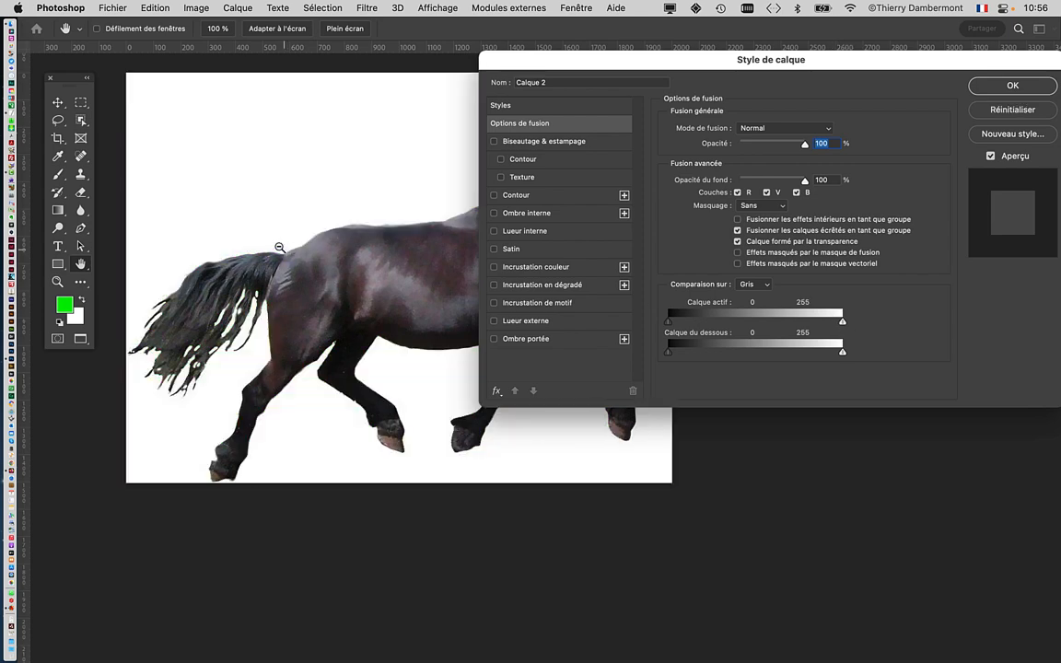
{"action": "scroll", "coordinate": [280, 242], "scroll_direction": "up", "scroll_amount": 8}
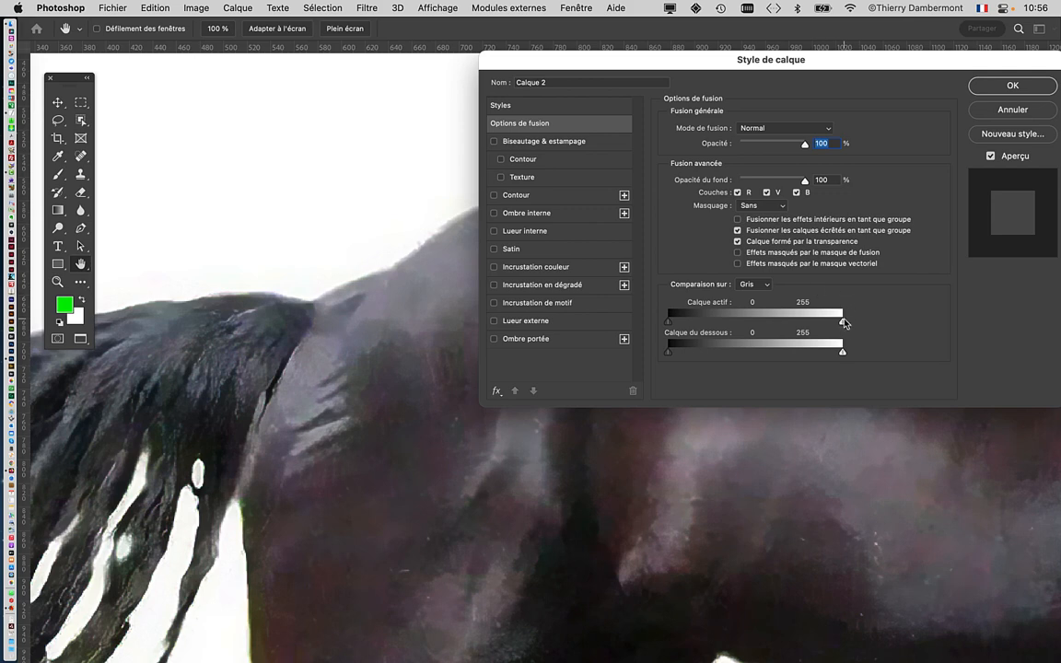
{"action": "left_click_drag", "start_coordinate": [844, 324], "coordinate": [837, 323]}
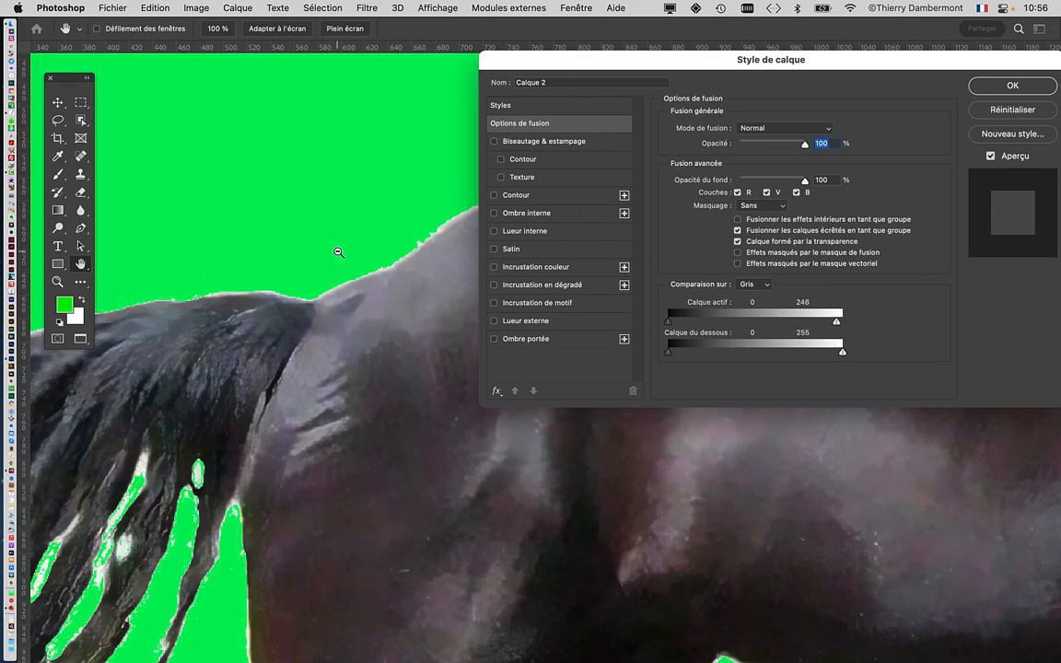
Split the active layer's white Blend If slider to 204 / 241 to soften the pale fringe along the horse's back.
{"action": "scroll", "coordinate": [343, 256], "scroll_direction": "up", "scroll_amount": 5}
{"action": "left_click_drag", "start_coordinate": [411, 369], "coordinate": [253, 332]}
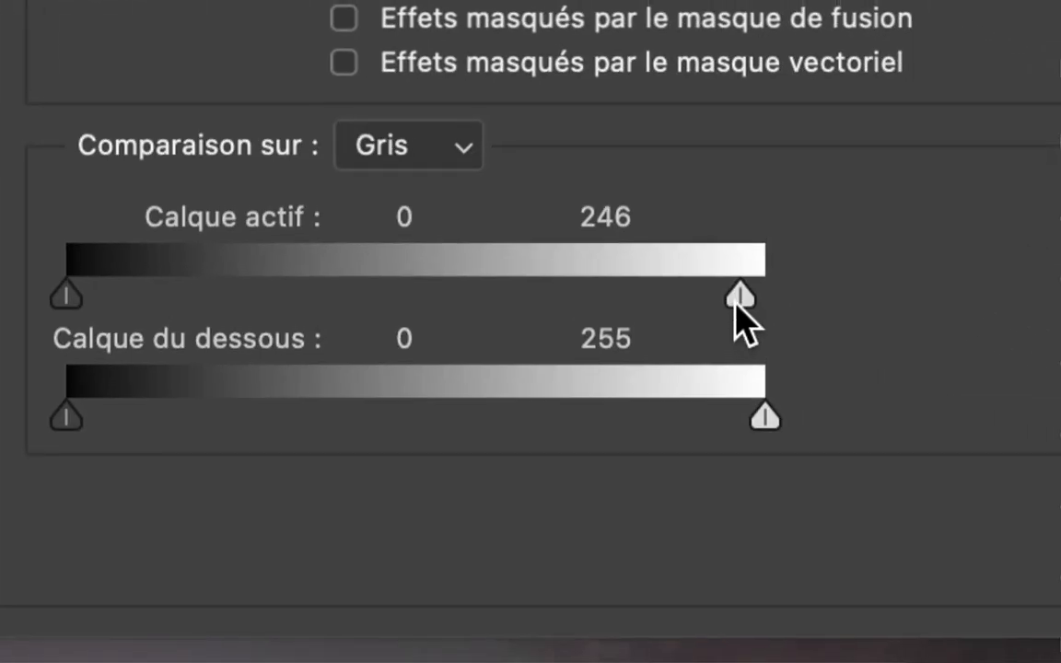
{"action": "left_click_drag", "start_coordinate": [736, 302], "coordinate": [708, 304]}
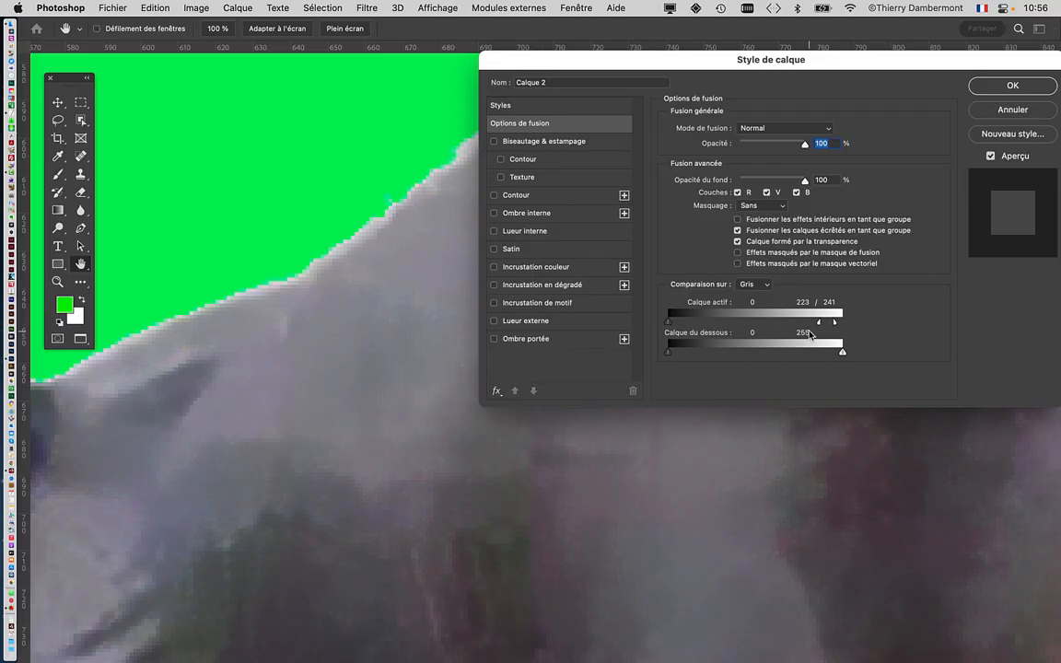
{"action": "left_click_drag", "start_coordinate": [819, 327], "coordinate": [809, 324]}
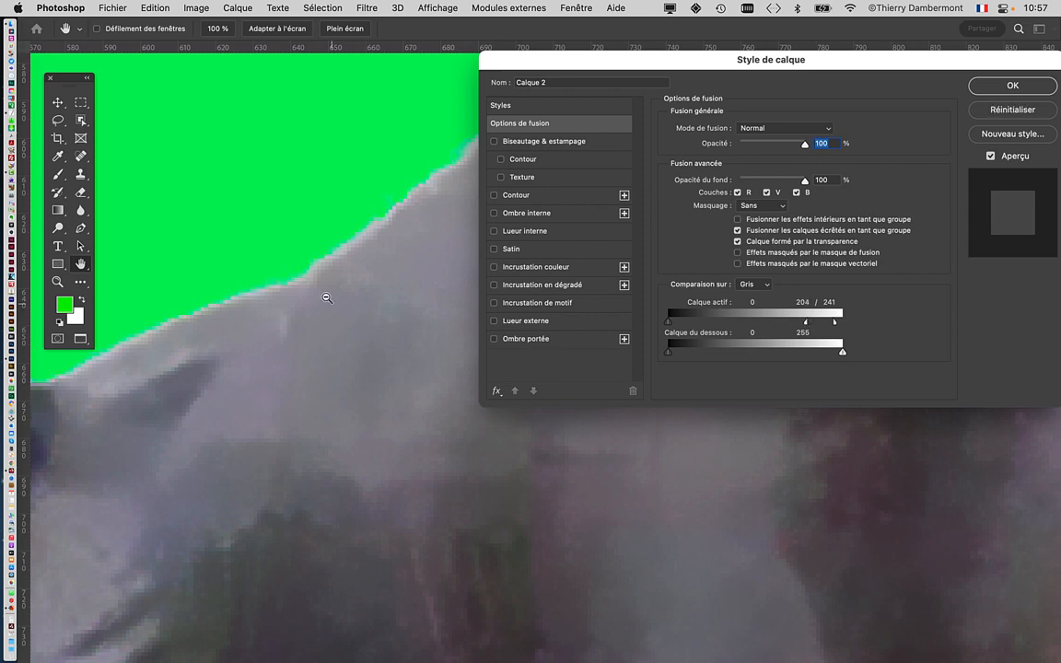
Check the tail's edges and try the active layer's white Blend If range at 185 / 232.
{"action": "left_click", "coordinate": [307, 283], "text": "alt"}
{"action": "left_click", "coordinate": [311, 291], "text": "alt"}
{"action": "left_click", "coordinate": [312, 296], "text": "alt"}
{"action": "left_click", "coordinate": [311, 298], "text": "alt"}
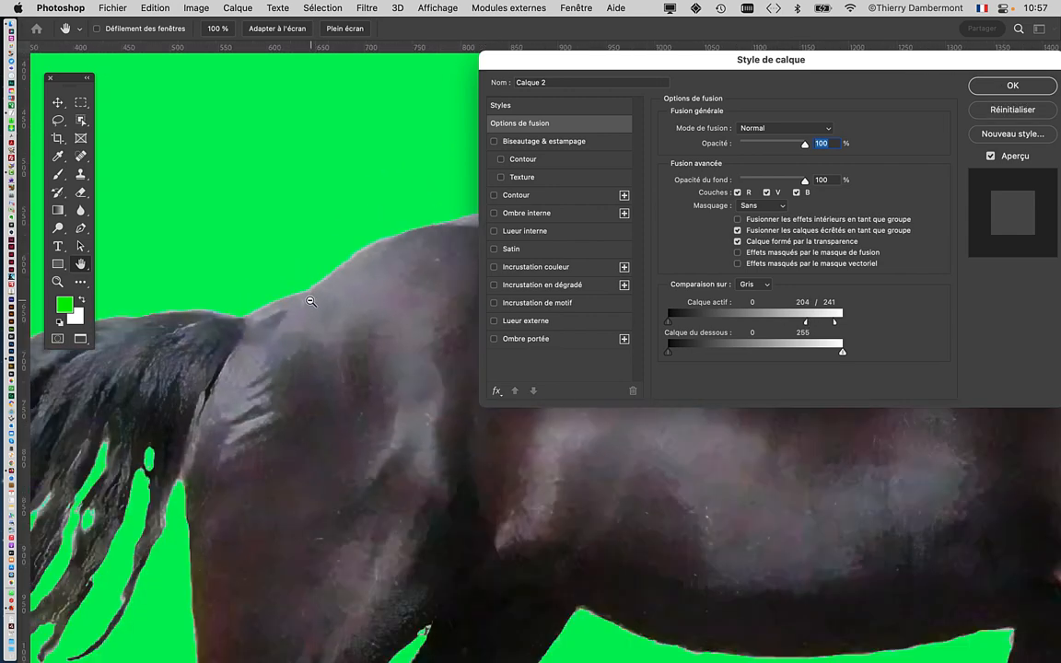
{"action": "left_click_drag", "start_coordinate": [229, 422], "coordinate": [400, 378]}
{"action": "left_click_drag", "start_coordinate": [194, 488], "coordinate": [252, 382]}
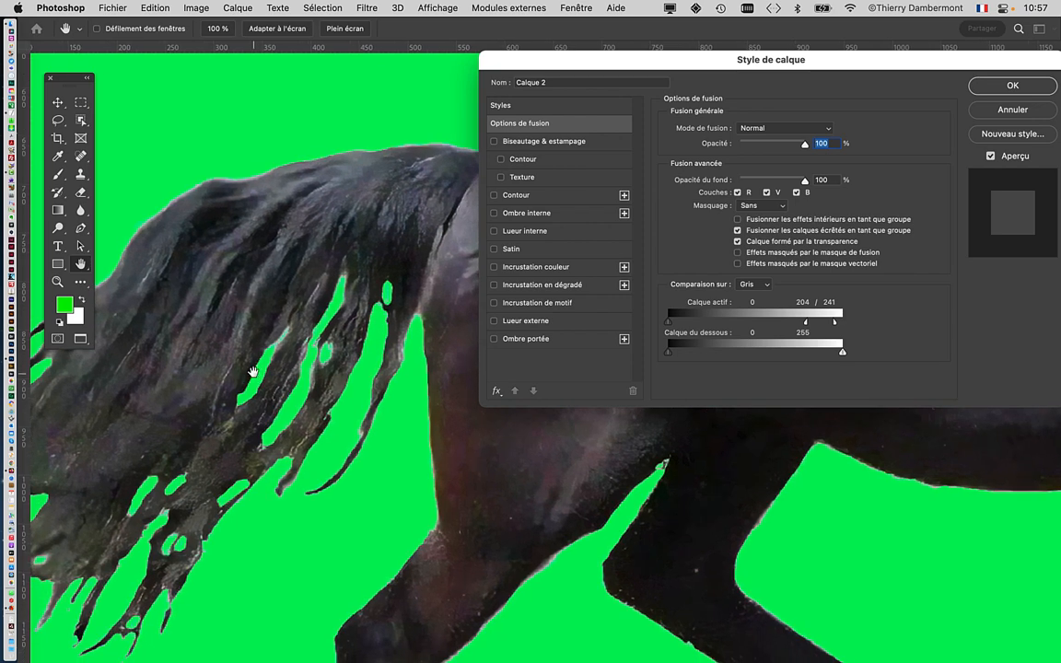
{"action": "left_click_drag", "start_coordinate": [835, 323], "coordinate": [803, 325]}
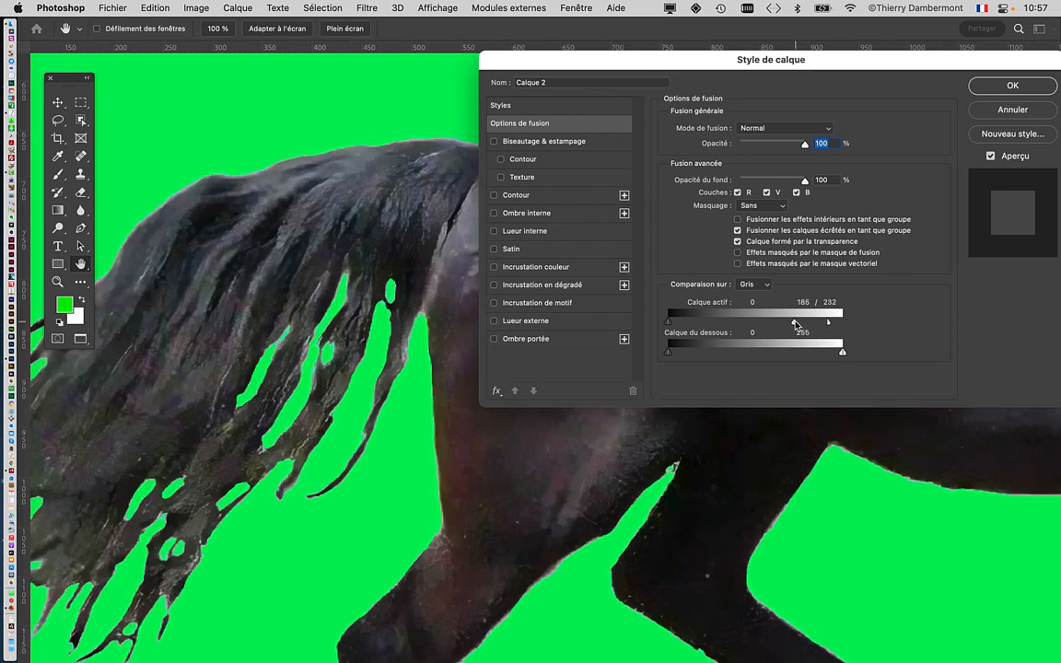
Set the active layer's split white Blend If slider to 204 / 234 with more of the horse in view.
{"action": "left_click", "coordinate": [428, 457], "text": "alt"}
{"action": "left_click", "coordinate": [428, 457], "text": "alt"}
{"action": "left_click", "coordinate": [429, 457], "text": "alt"}
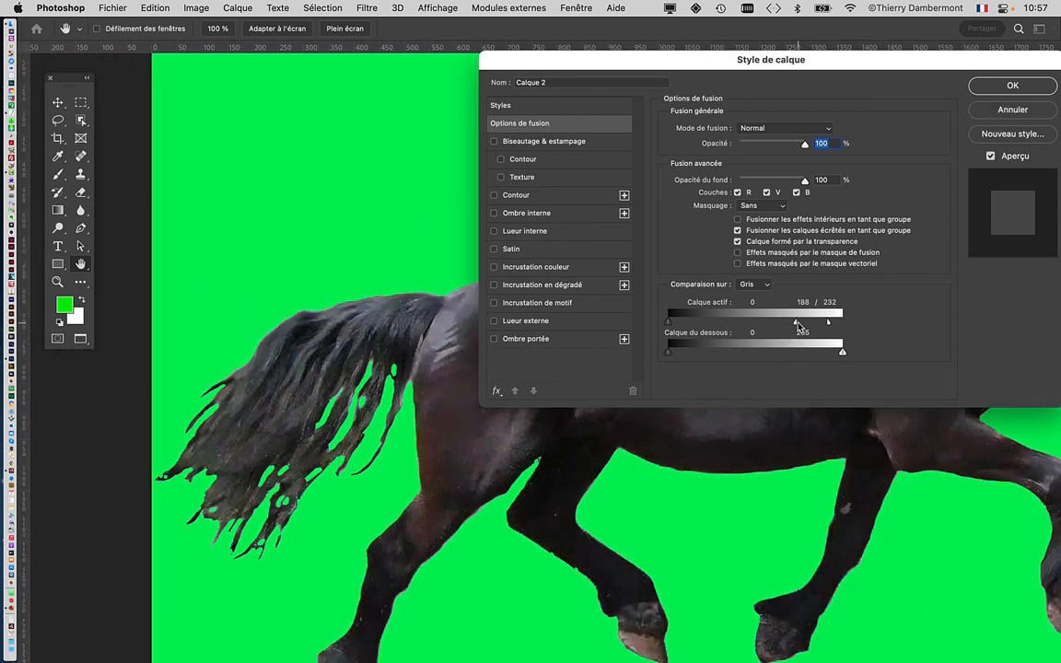
{"action": "mouse_move", "coordinate": [828, 325]}
{"action": "left_mouse_down"}
{"action": "mouse_move", "coordinate": [812, 326]}
{"action": "mouse_move", "coordinate": [830, 327]}
{"action": "left_mouse_up"}
{"action": "scroll", "coordinate": [735, 581], "scroll_direction": "right", "scroll_amount": 10}
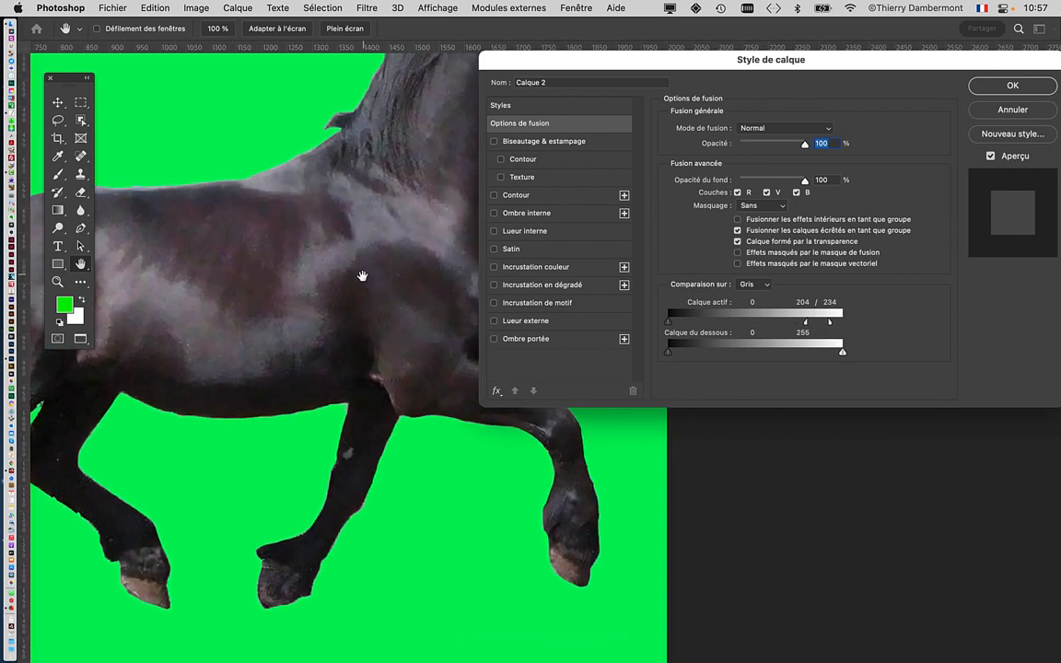
Inspect the horse's head and mane, lower both halves of the active layer's white Blend If slider slightly, and apply the blending options.
{"action": "left_click_drag", "start_coordinate": [362, 275], "coordinate": [273, 378]}
{"action": "left_click_drag", "start_coordinate": [540, 63], "coordinate": [653, 69]}
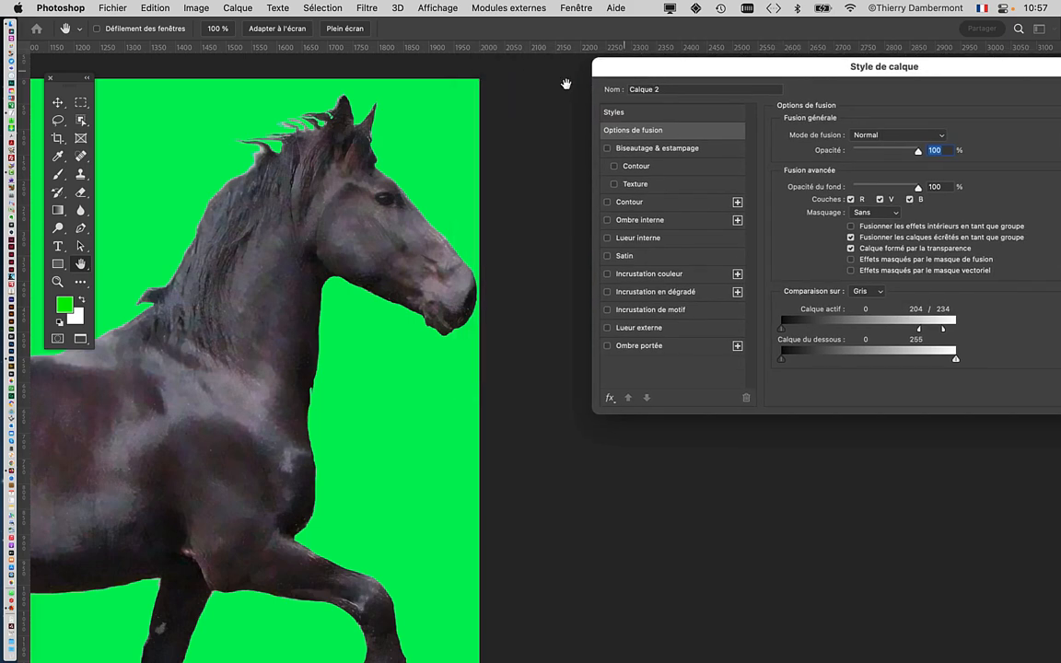
{"action": "left_click", "coordinate": [298, 145], "text": "super"}
{"action": "left_click_drag", "start_coordinate": [371, 223], "coordinate": [361, 287]}
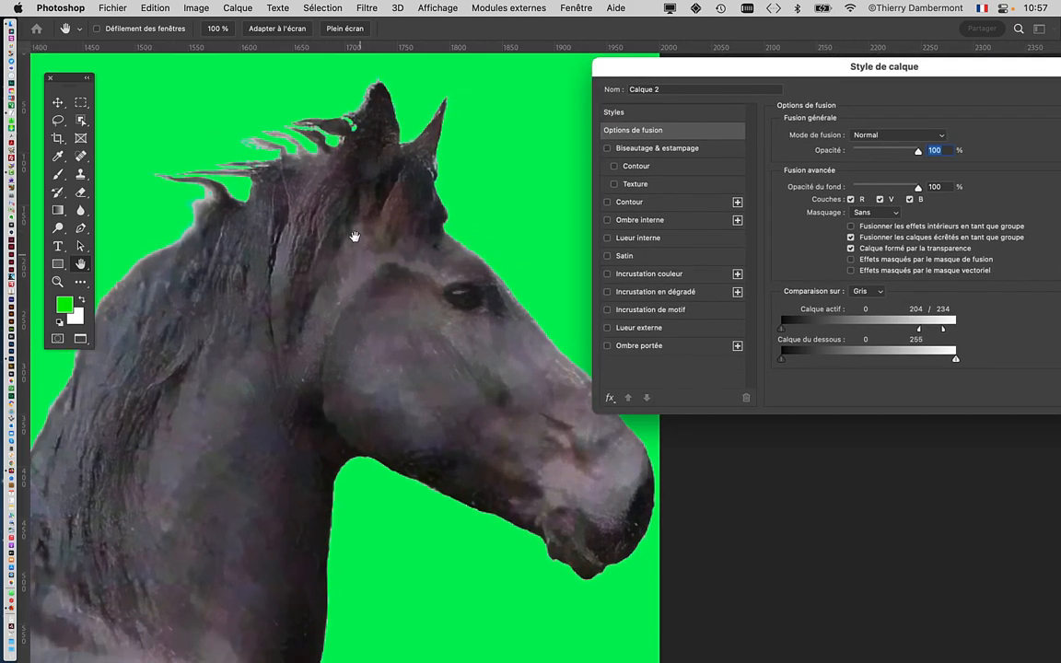
{"action": "left_click", "coordinate": [286, 127], "text": "super"}
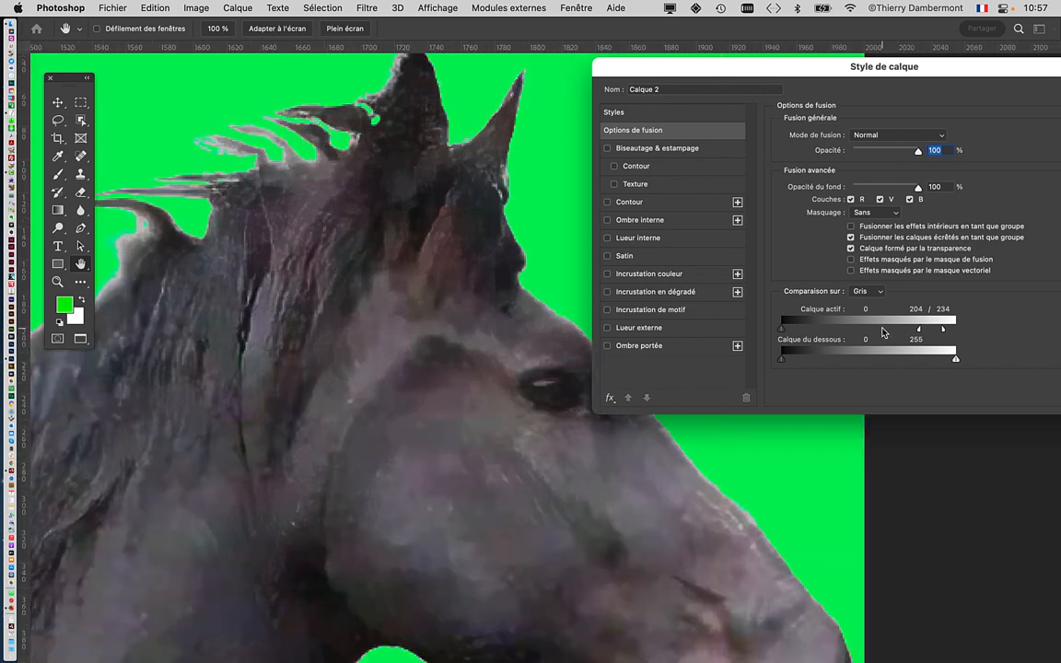
{"action": "left_click_drag", "start_coordinate": [943, 329], "coordinate": [940, 332]}
{"action": "left_click_drag", "start_coordinate": [920, 329], "coordinate": [919, 334]}
{"action": "left_click_drag", "start_coordinate": [825, 83], "coordinate": [675, 81]}
{"action": "left_click", "coordinate": [944, 87]}
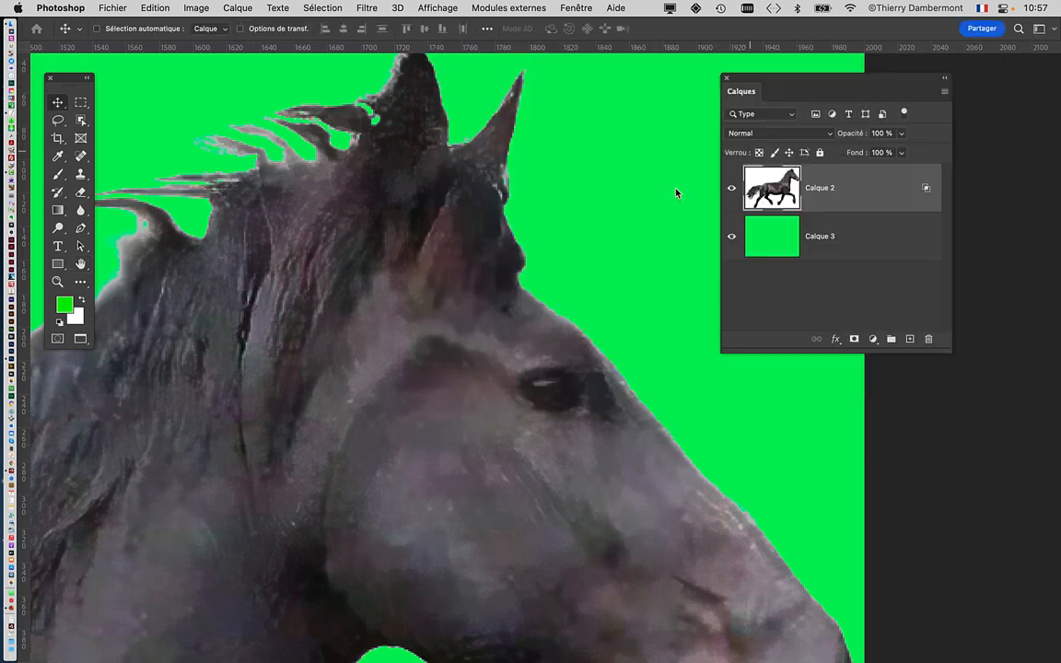
Examine the horse's outline and legs against the green background, with the layers panel moved clear of the image.
{"action": "scroll", "coordinate": [566, 324], "scroll_direction": "down", "scroll_amount": 8}
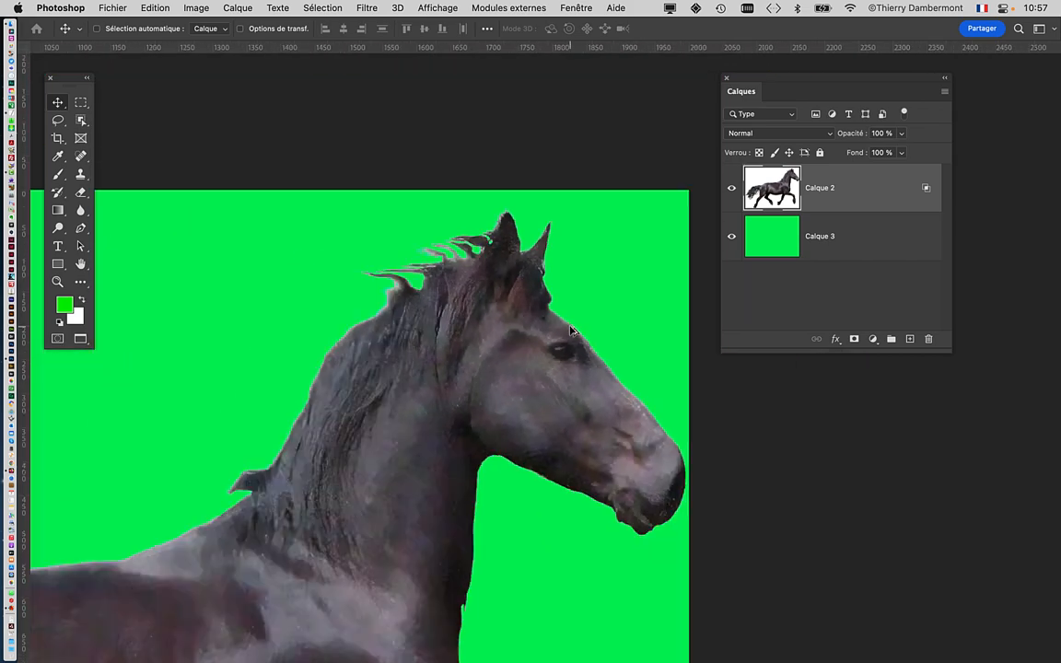
{"action": "scroll", "coordinate": [566, 337], "scroll_direction": "down", "scroll_amount": 5}
{"action": "scroll", "coordinate": [566, 338], "scroll_direction": "left", "scroll_amount": 5}
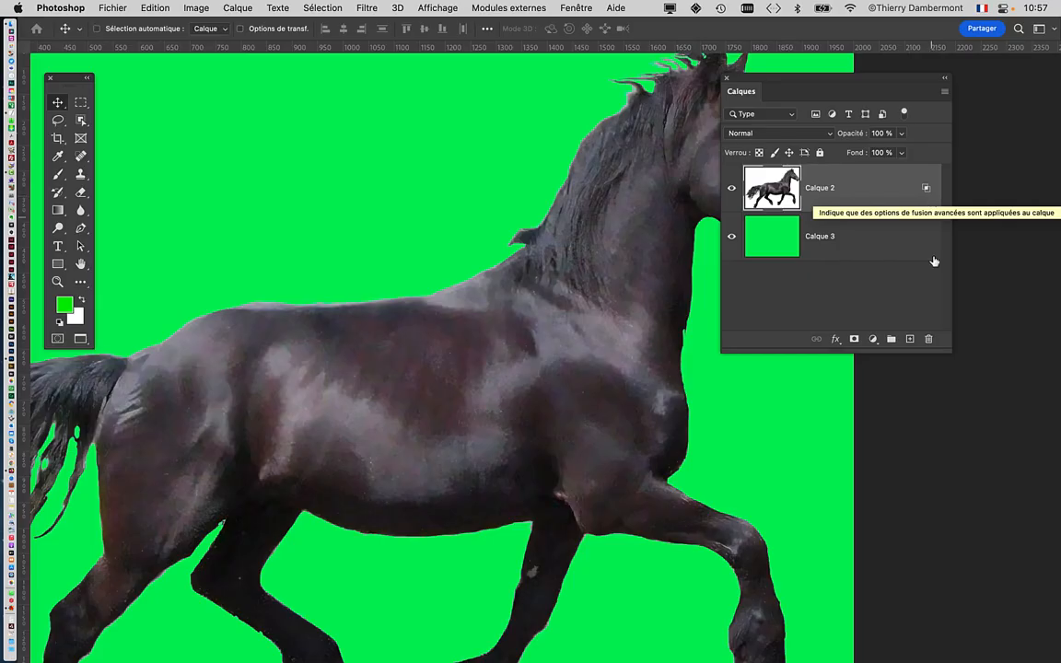
{"action": "scroll", "coordinate": [539, 418], "scroll_direction": "down", "scroll_amount": 1}
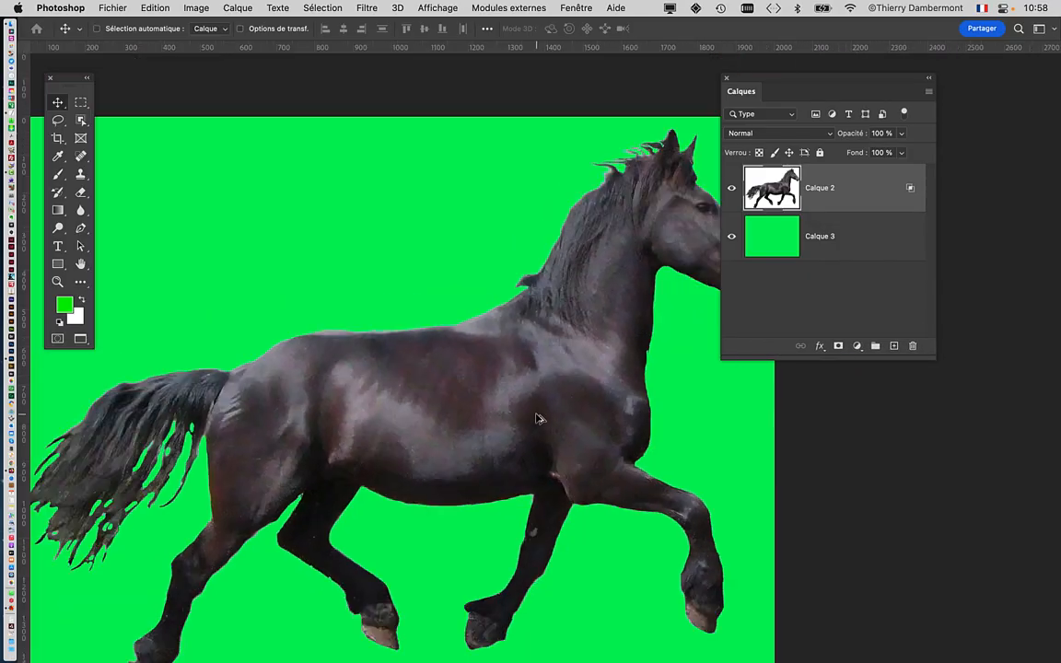
{"action": "left_click_drag", "start_coordinate": [425, 449], "coordinate": [548, 332]}
{"action": "left_click_drag", "start_coordinate": [801, 92], "coordinate": [913, 111]}
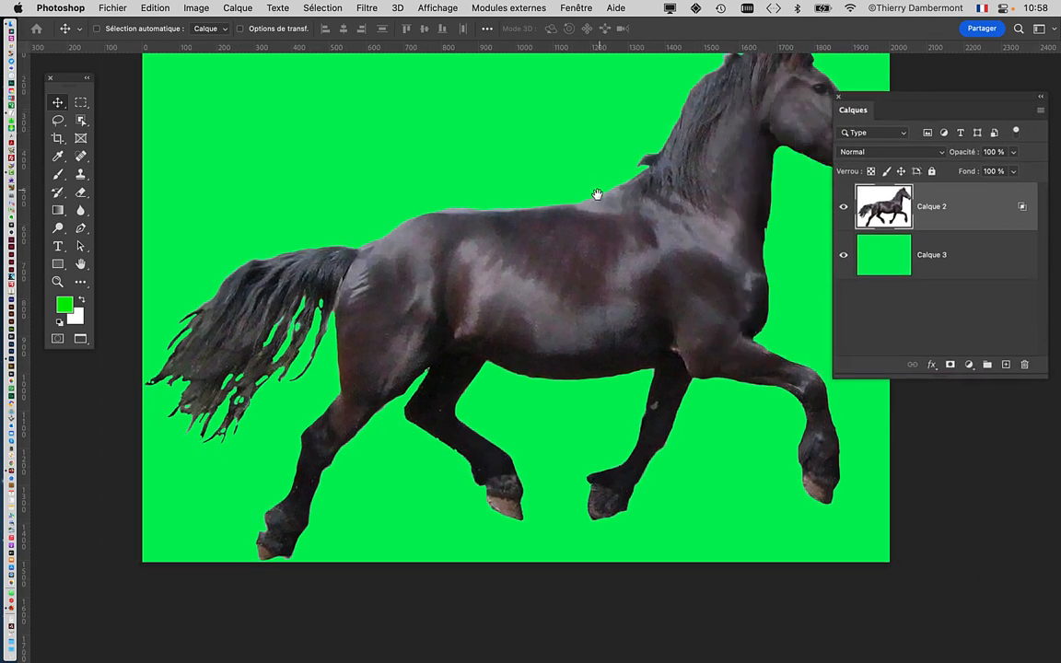
{"action": "left_click_drag", "start_coordinate": [597, 195], "coordinate": [520, 244]}
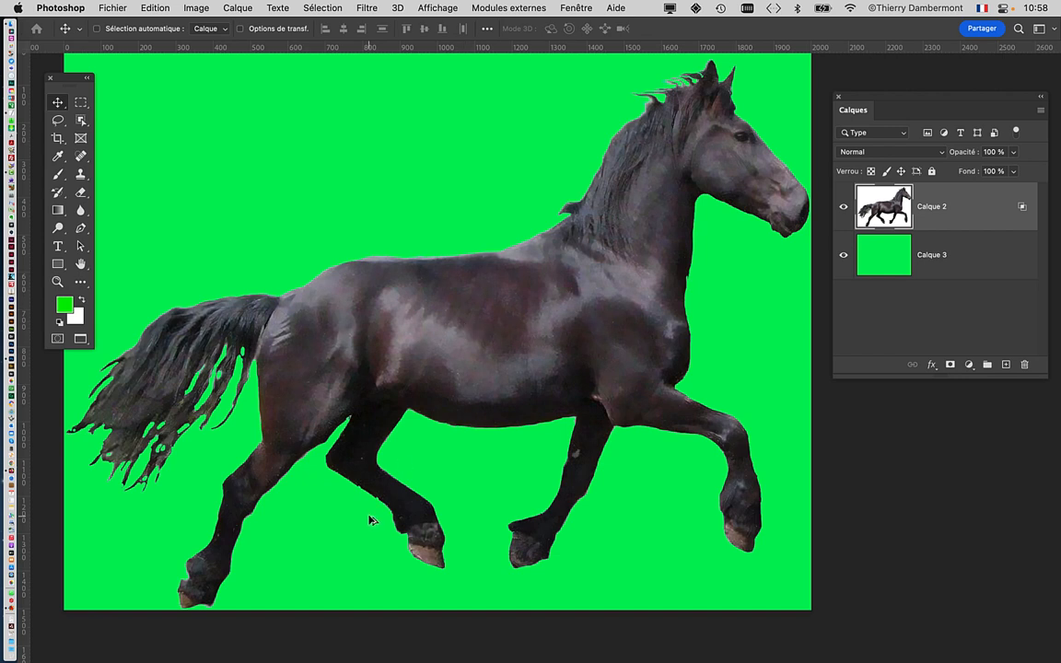
{"action": "scroll", "coordinate": [367, 517], "scroll_direction": "up", "scroll_amount": 5}
{"action": "scroll", "coordinate": [367, 517], "scroll_direction": "down", "scroll_amount": 5}
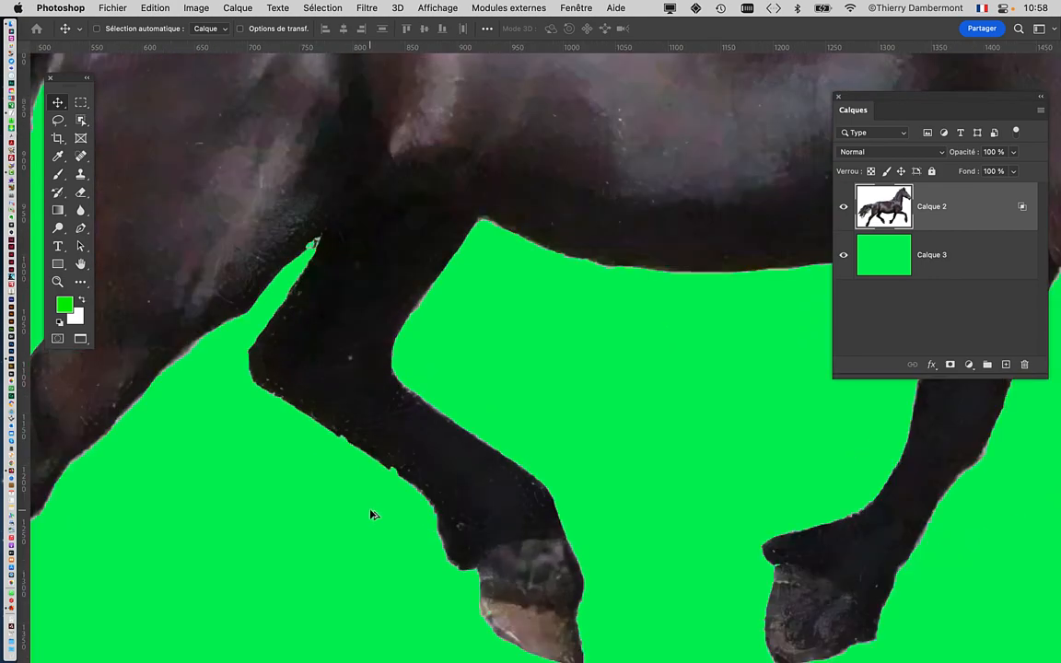
{"action": "scroll", "coordinate": [373, 513], "scroll_direction": "down", "scroll_amount": 3}
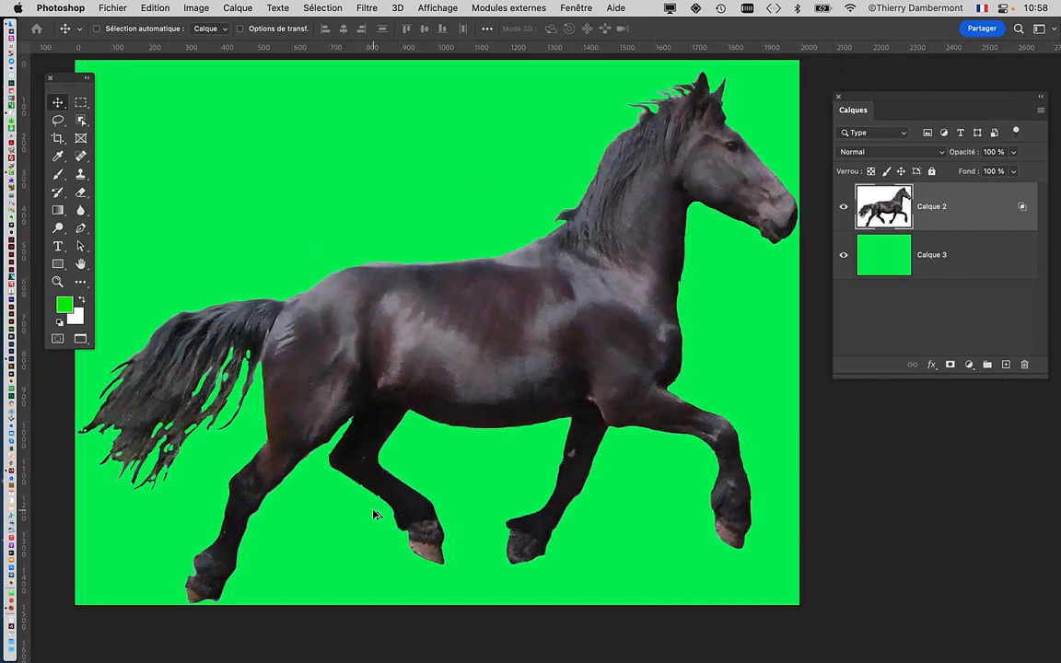
{"action": "scroll", "coordinate": [422, 353], "scroll_direction": "down", "scroll_amount": 2}
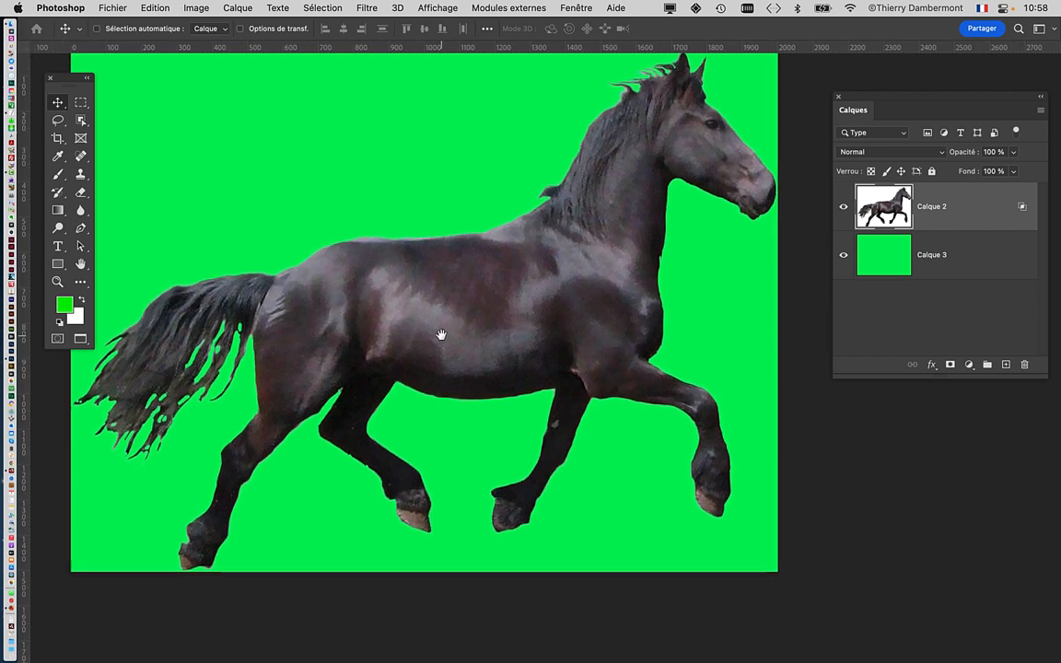
{"action": "scroll", "coordinate": [440, 340], "scroll_direction": "down", "scroll_amount": 1}
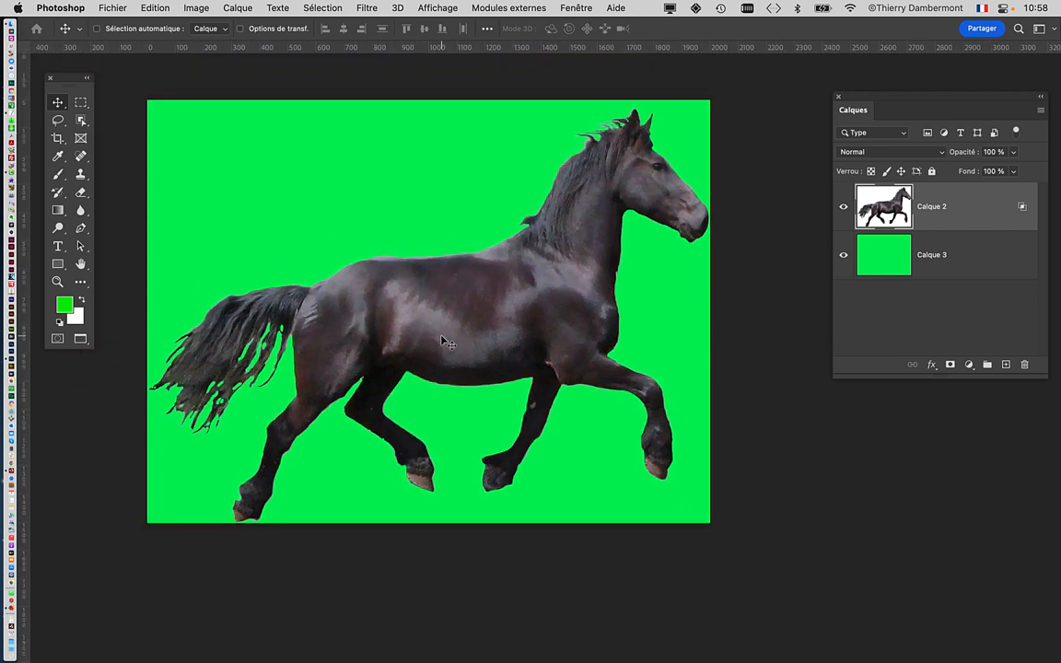
{"action": "scroll", "coordinate": [443, 341], "scroll_direction": "up", "scroll_amount": 2}
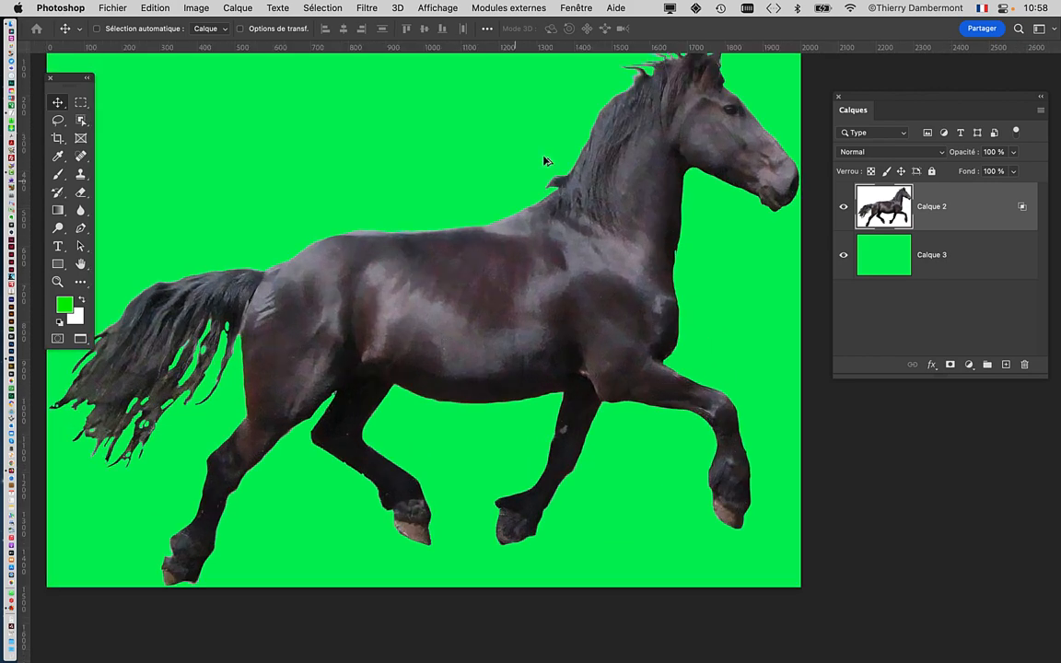
{"action": "scroll", "coordinate": [507, 330], "scroll_direction": "down", "scroll_amount": 3}
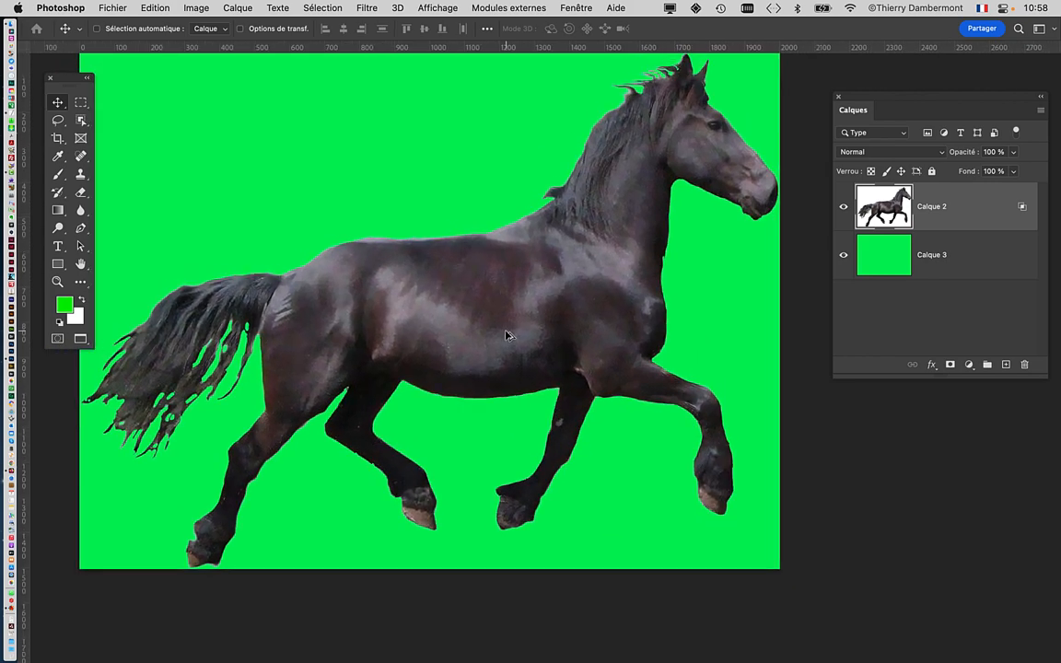
{"action": "scroll", "coordinate": [507, 335], "scroll_direction": "down", "scroll_amount": 2}
{"action": "scroll", "coordinate": [488, 325], "scroll_direction": "right", "scroll_amount": 2}
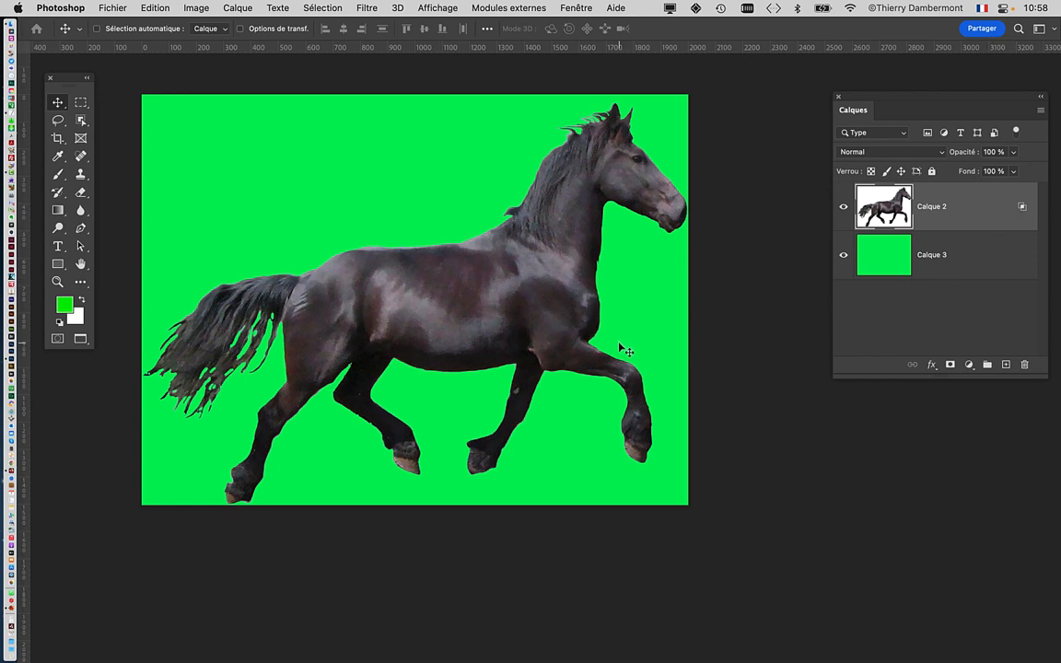
{"action": "scroll", "coordinate": [636, 305], "scroll_direction": "up", "scroll_amount": 6}
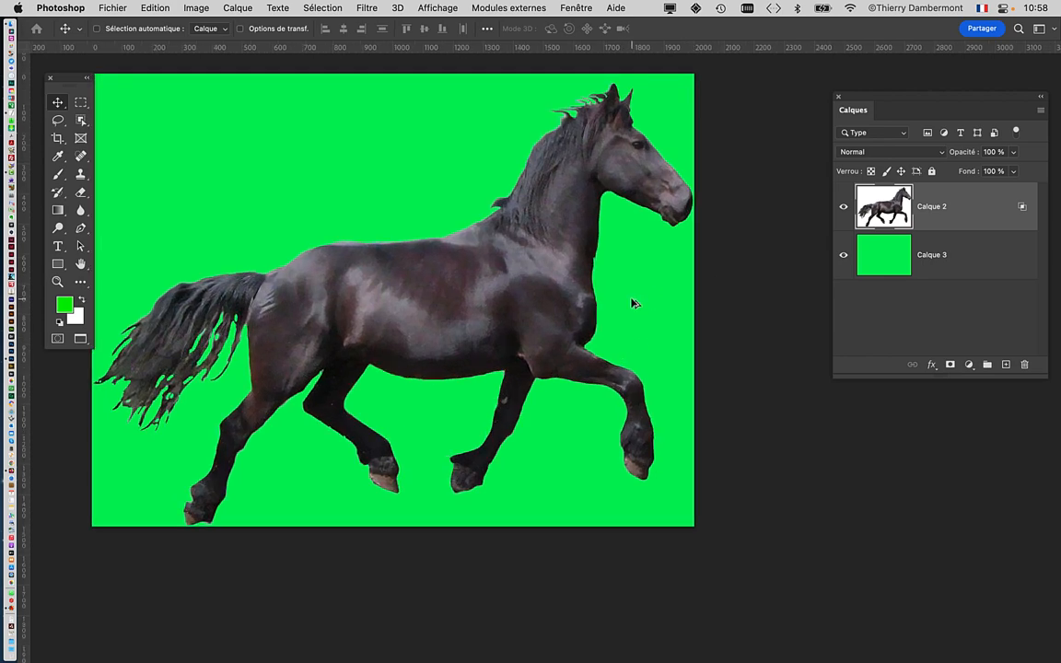
{"action": "scroll", "coordinate": [632, 302], "scroll_direction": "down", "scroll_amount": 4}
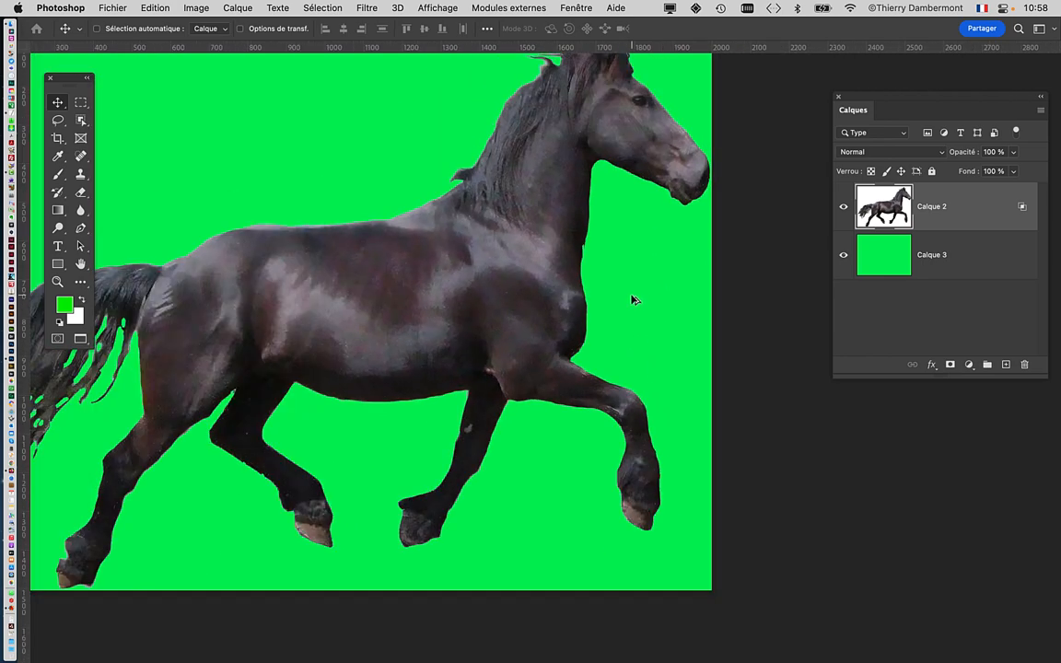